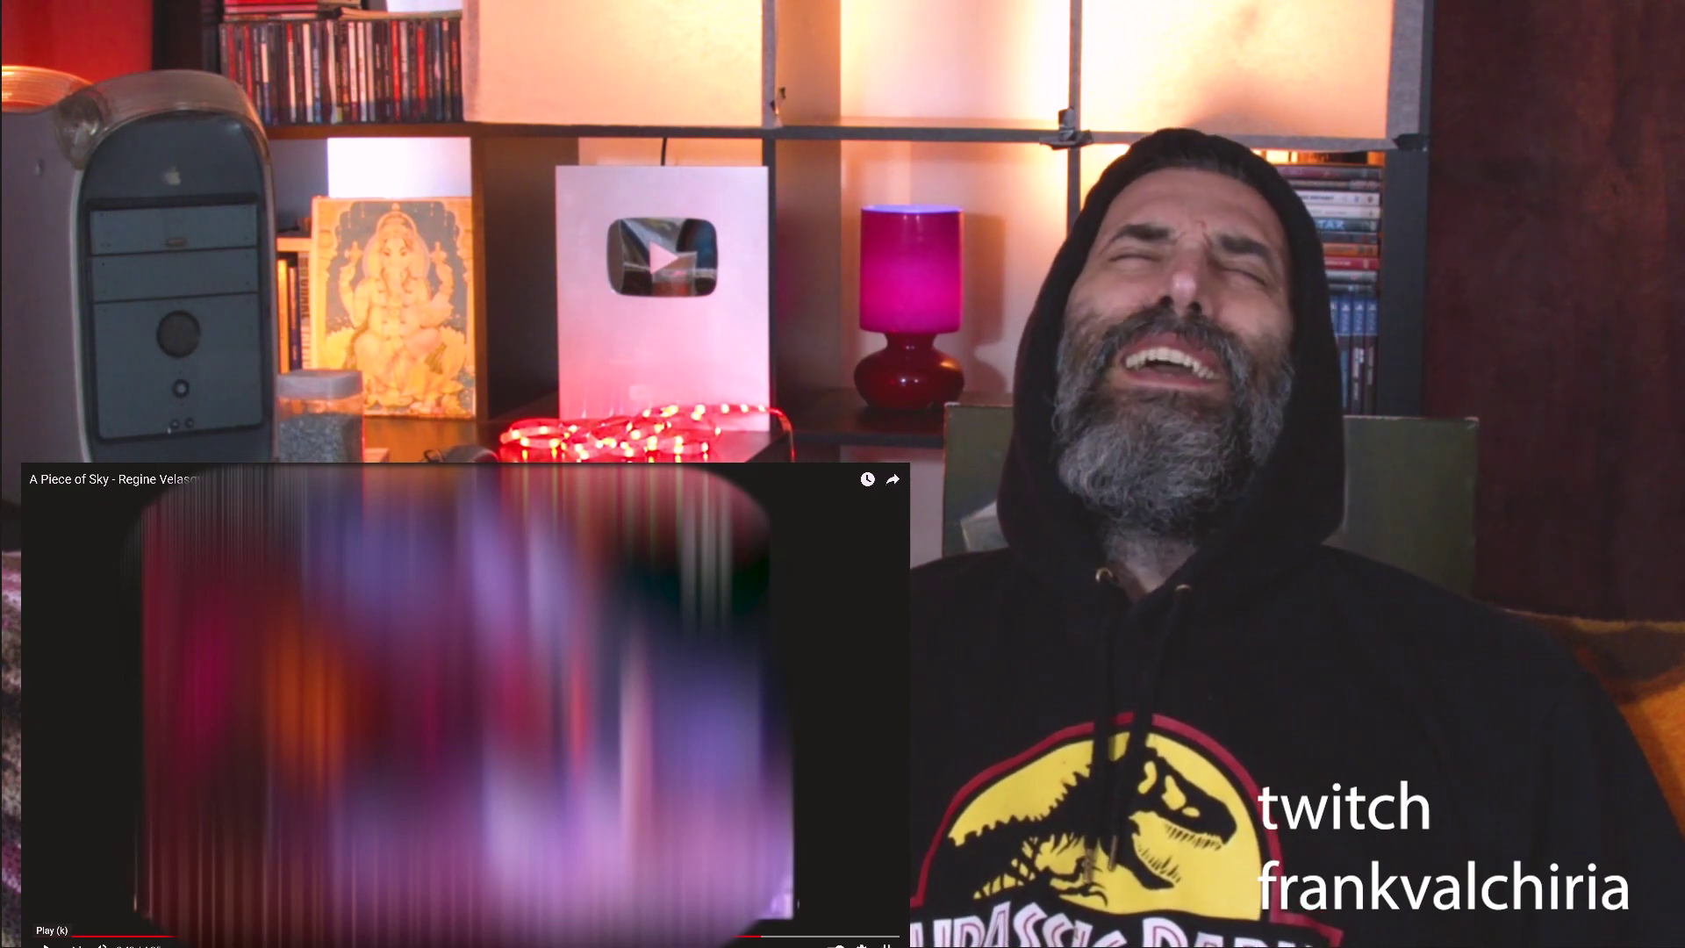
{"action": "left_click", "coordinate": [50, 943]}
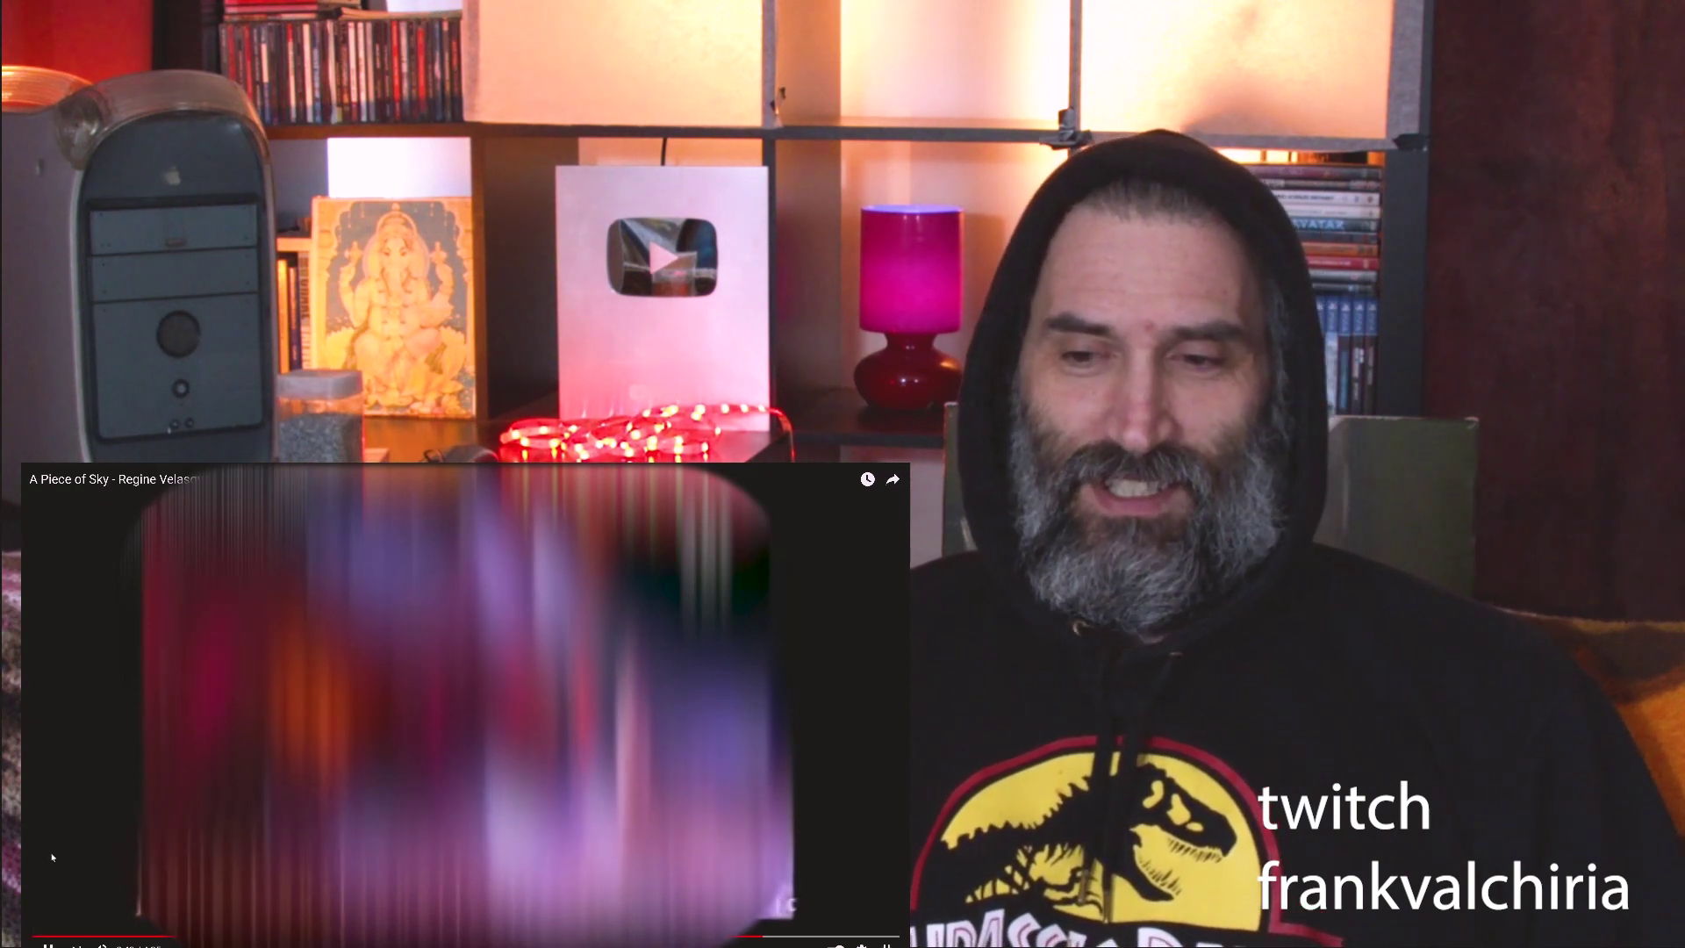